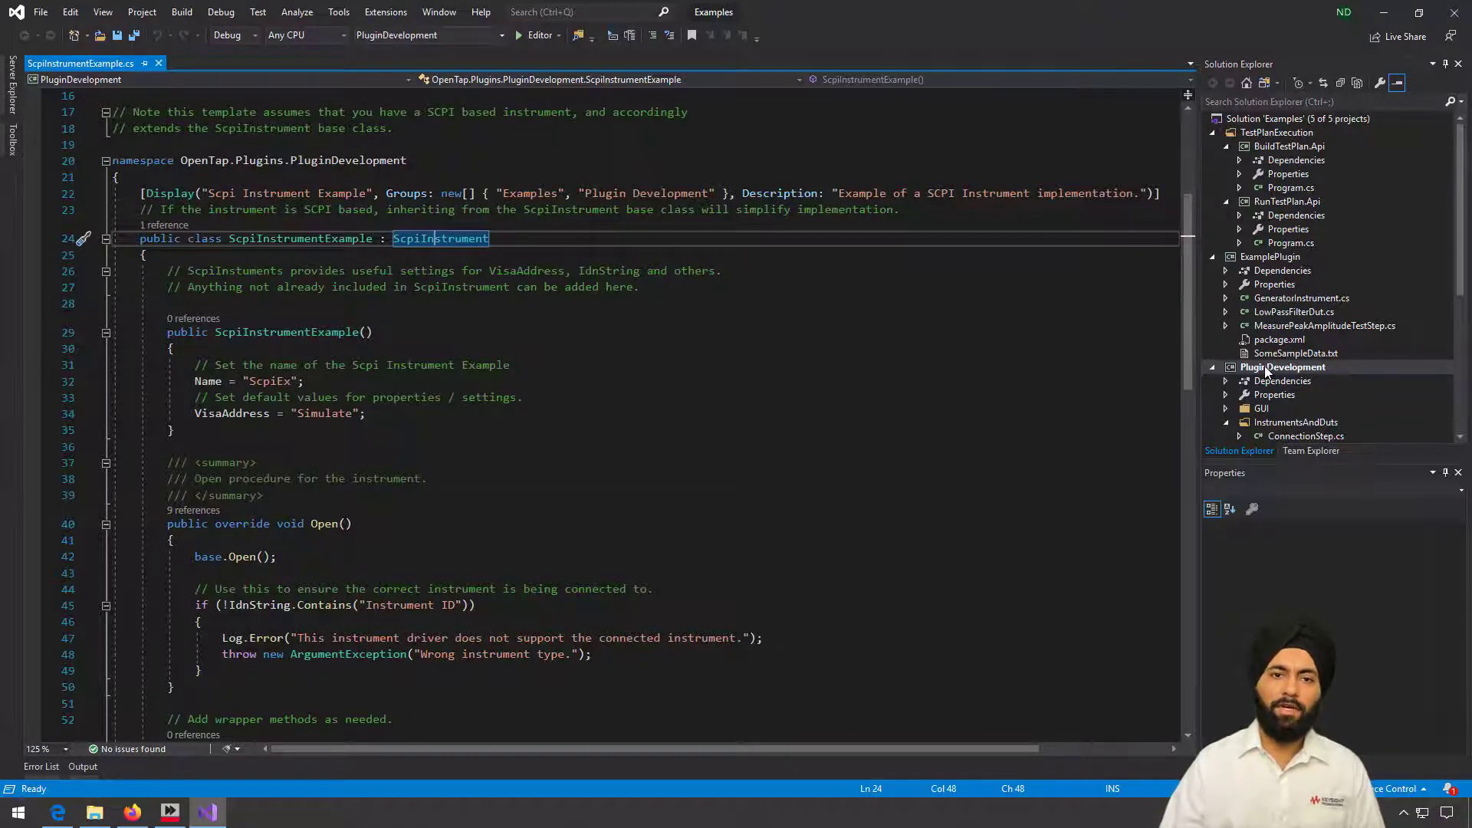
Begin adding an OpenTAP Instrument template item to the PluginDevelopment project.
right_click(1266, 368)
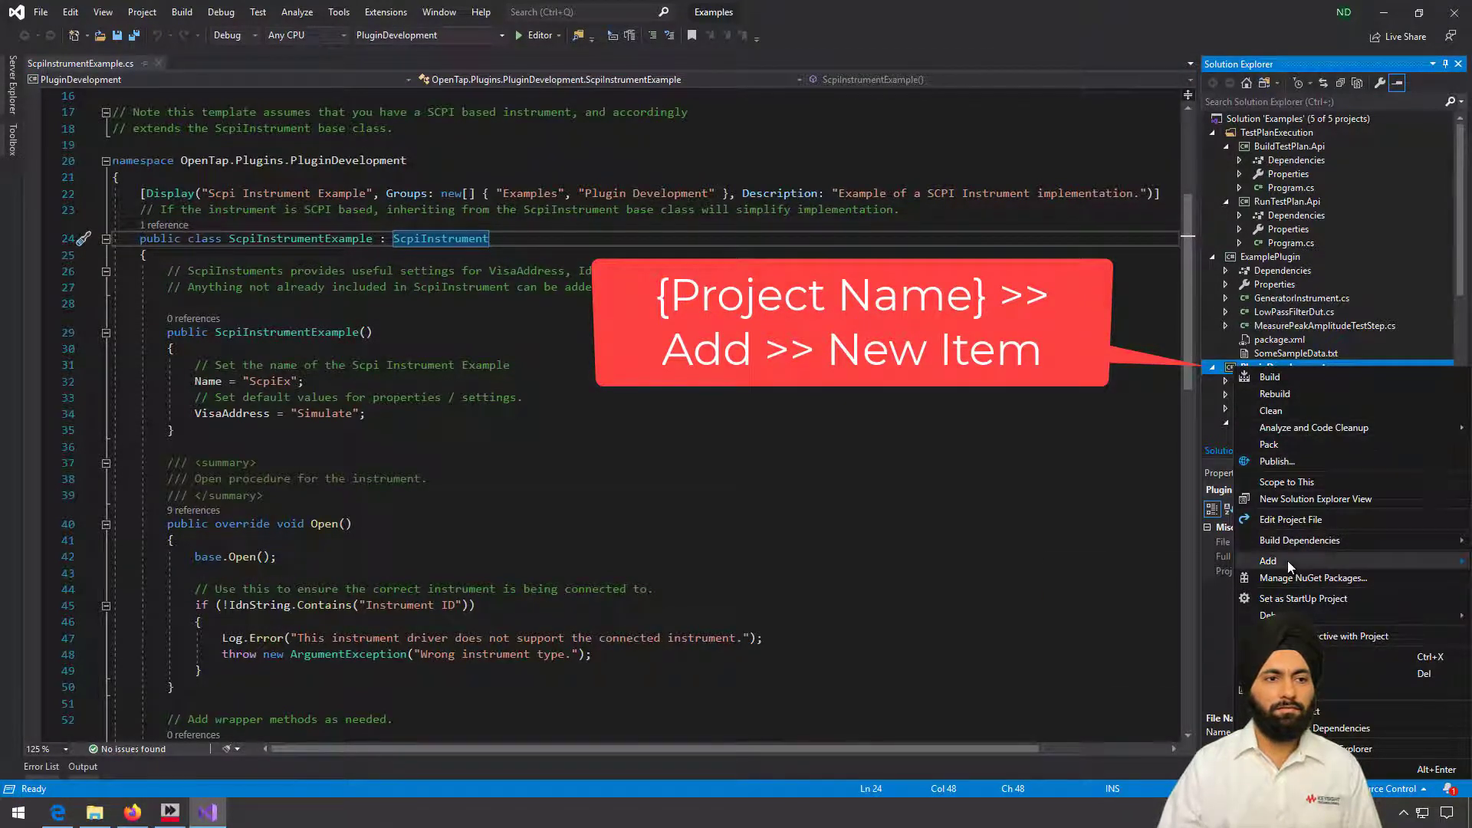
left_click(1076, 563)
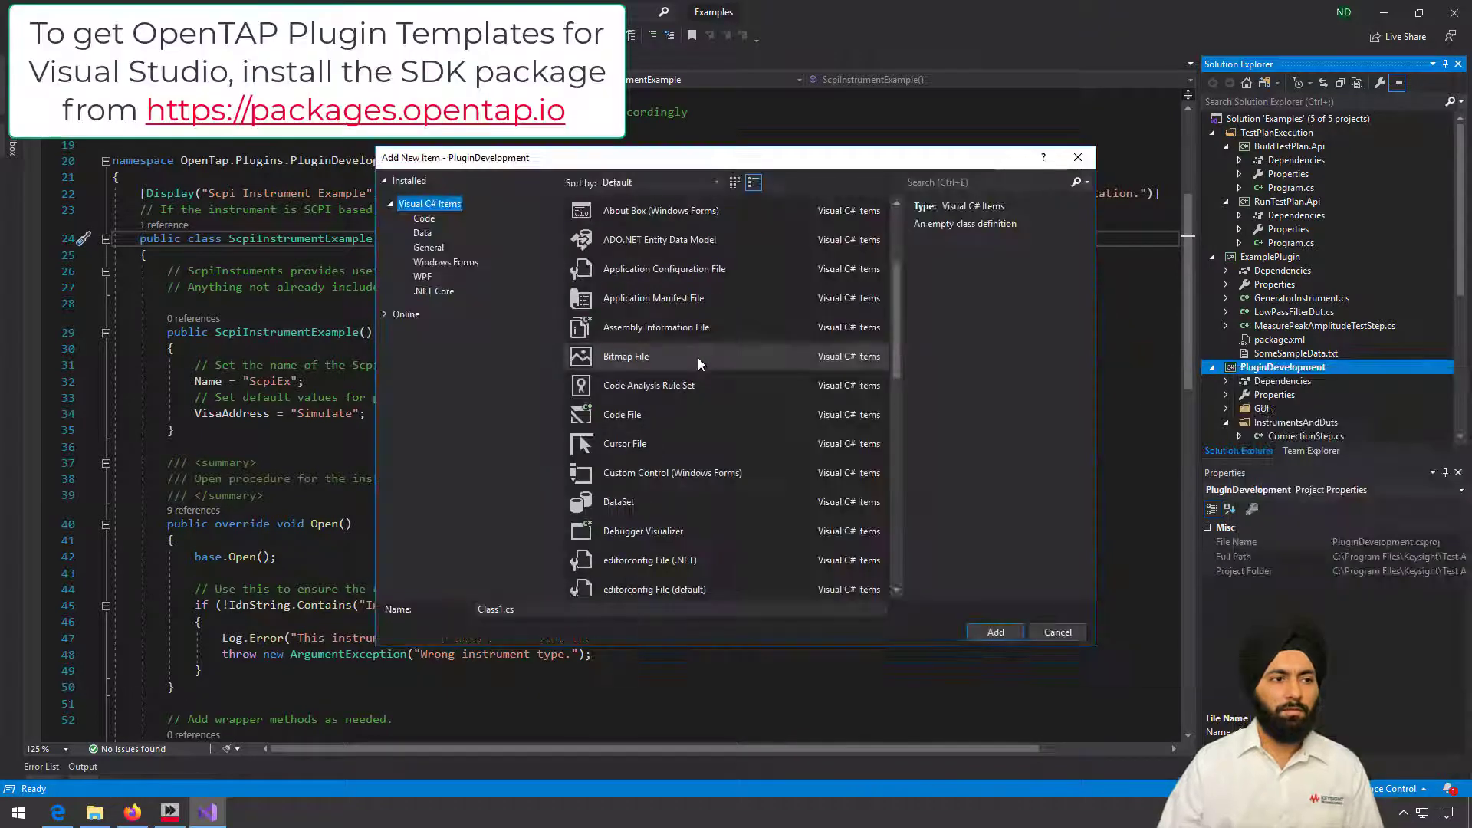
scroll(697, 359, "down", 3)
scroll(698, 357, "down", 2)
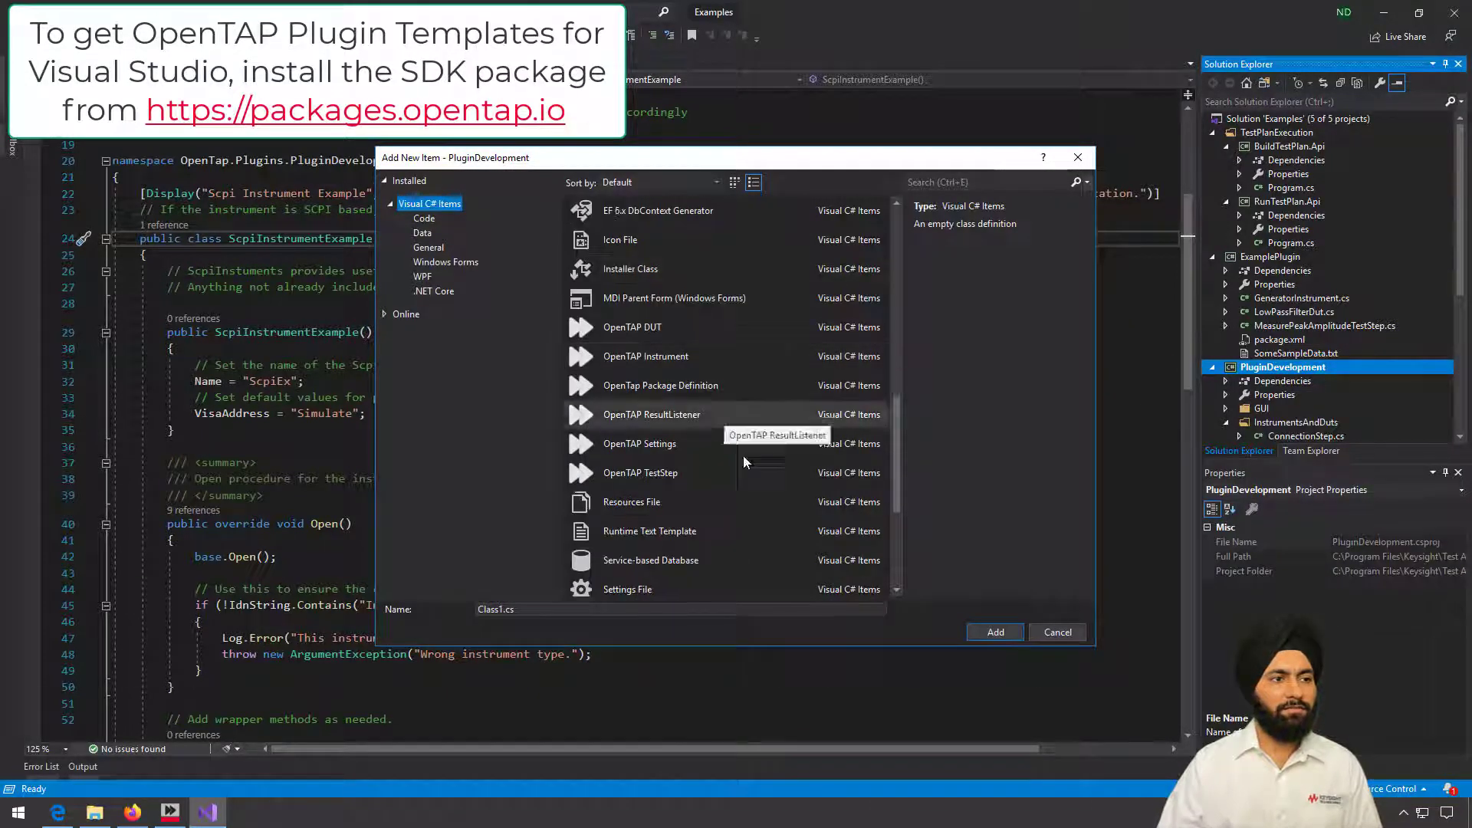
left_click(697, 357)
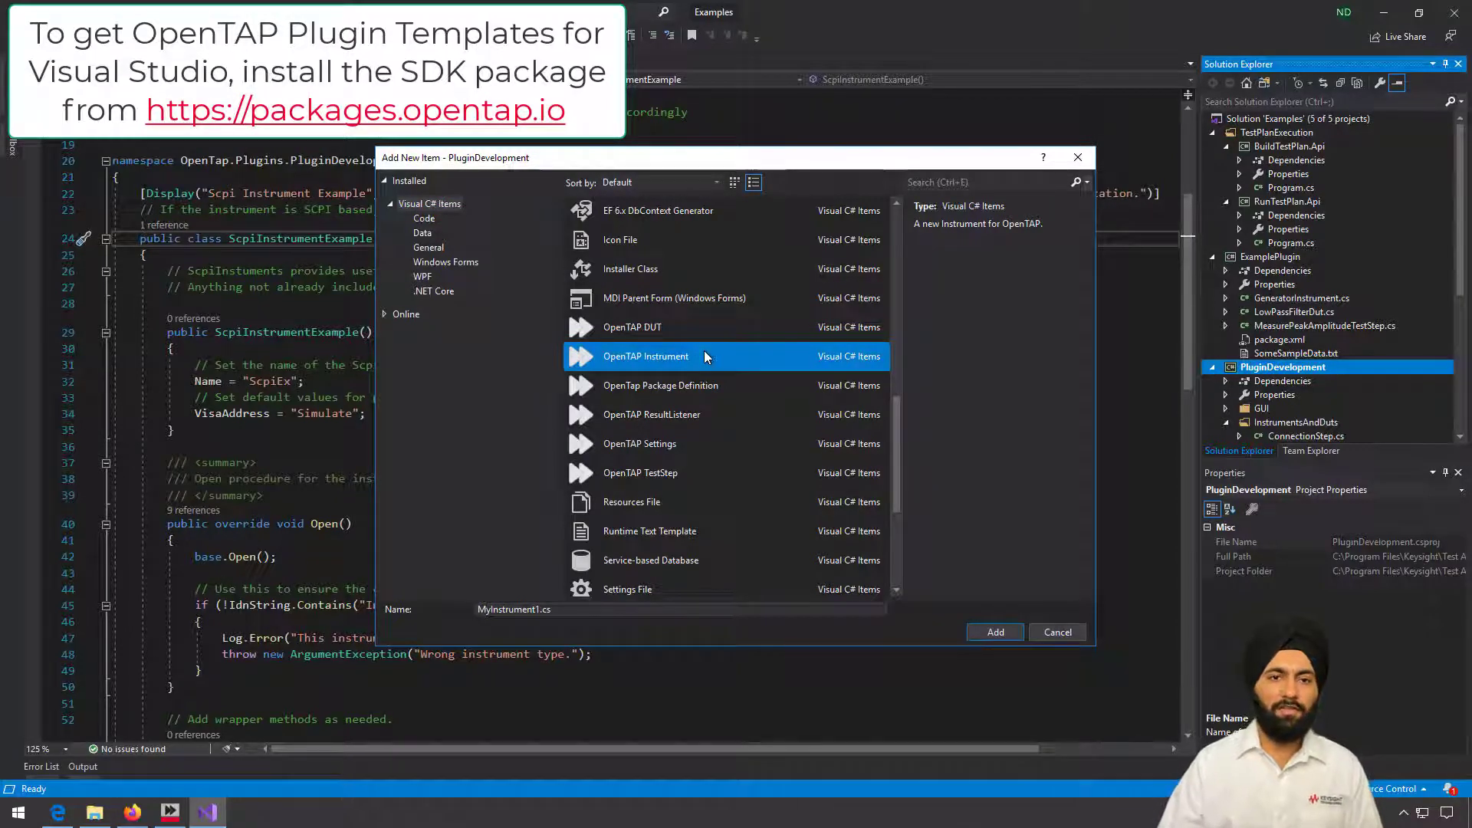
Cancel the new item, then review the inherited ScpiInstrument settings comment and the Close() method.
left_click(1072, 638)
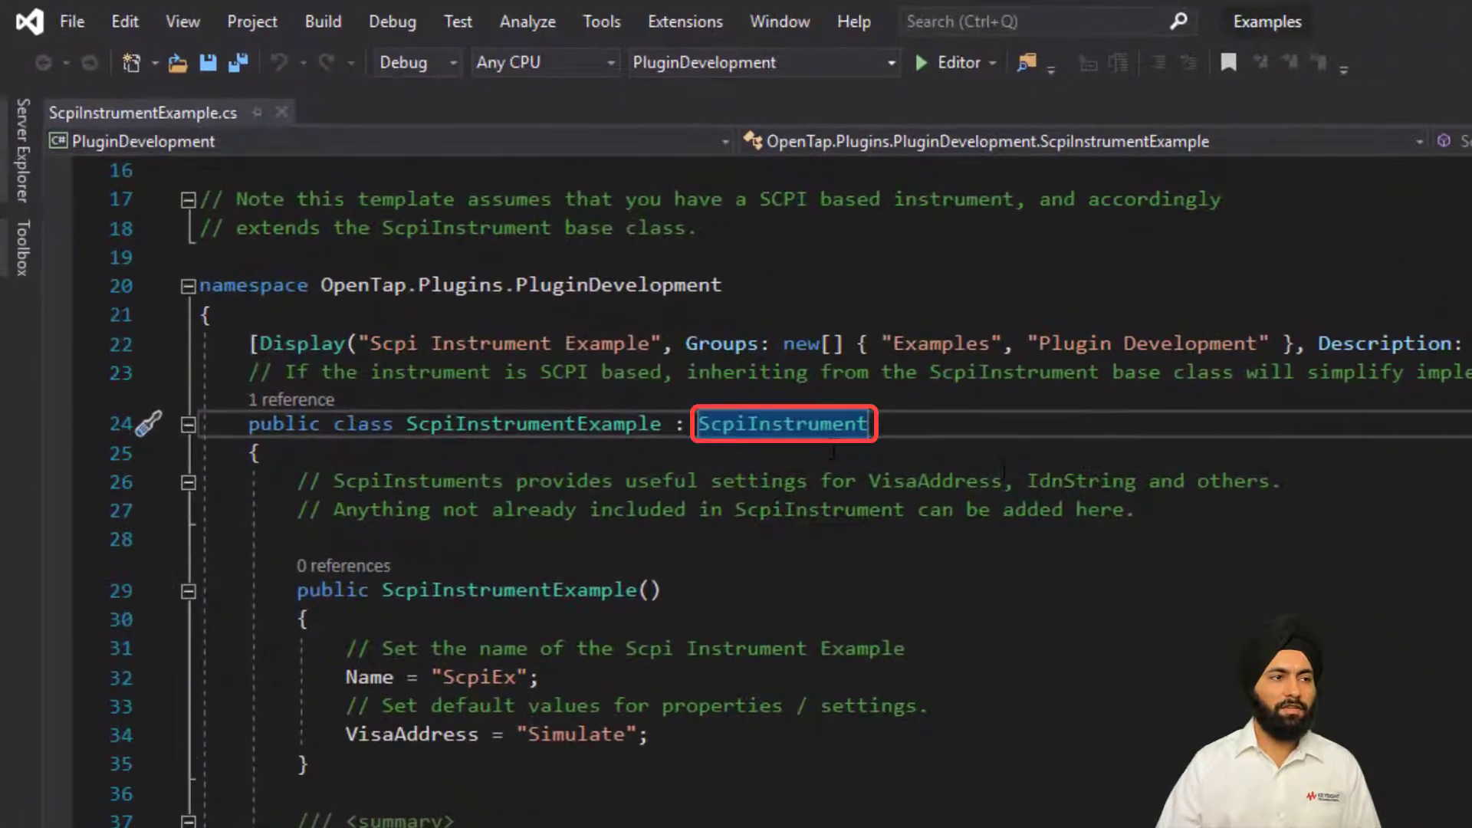
left_click(1000, 481)
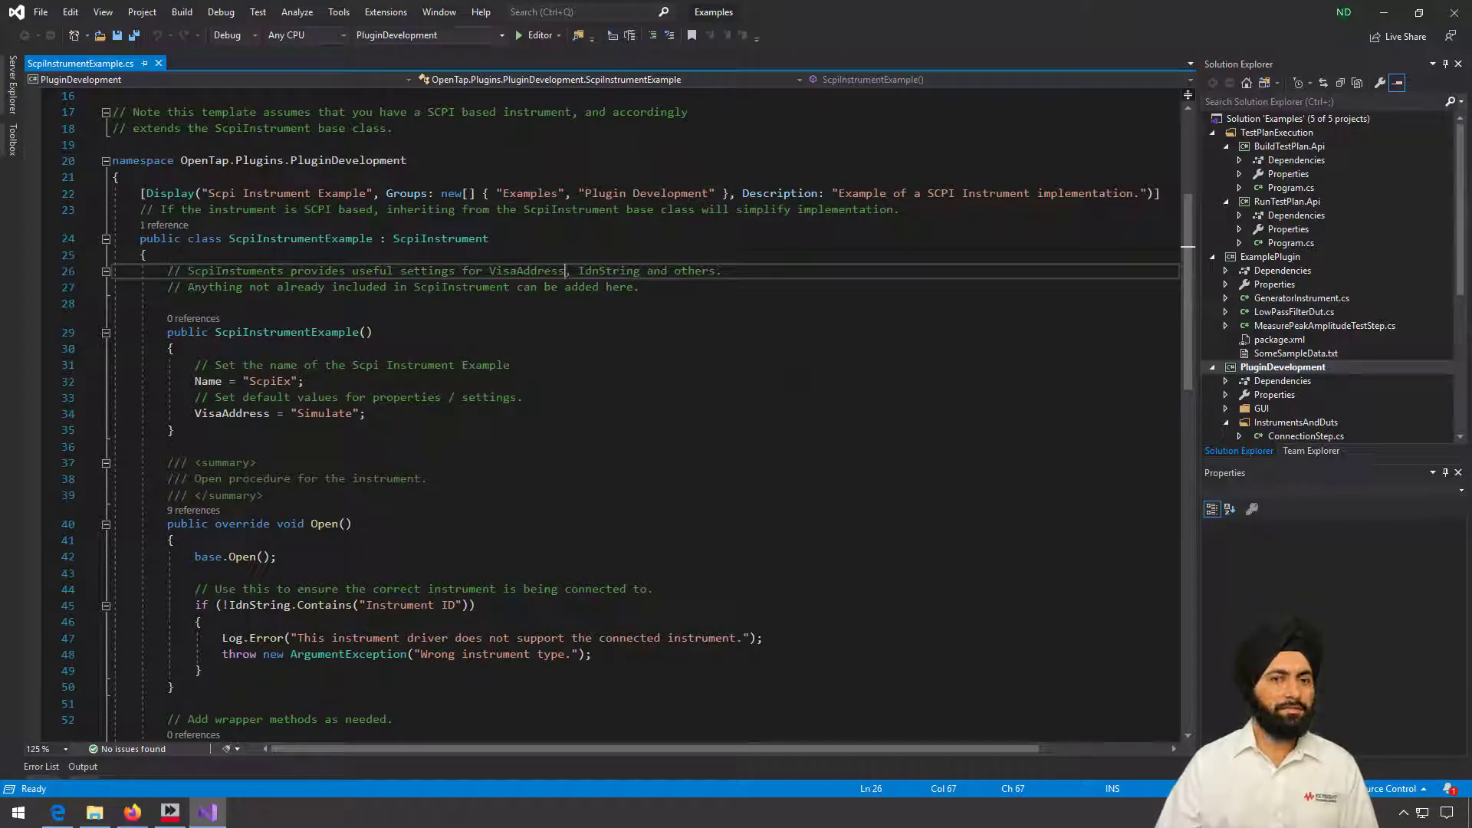
scroll(530, 437, "down", 7)
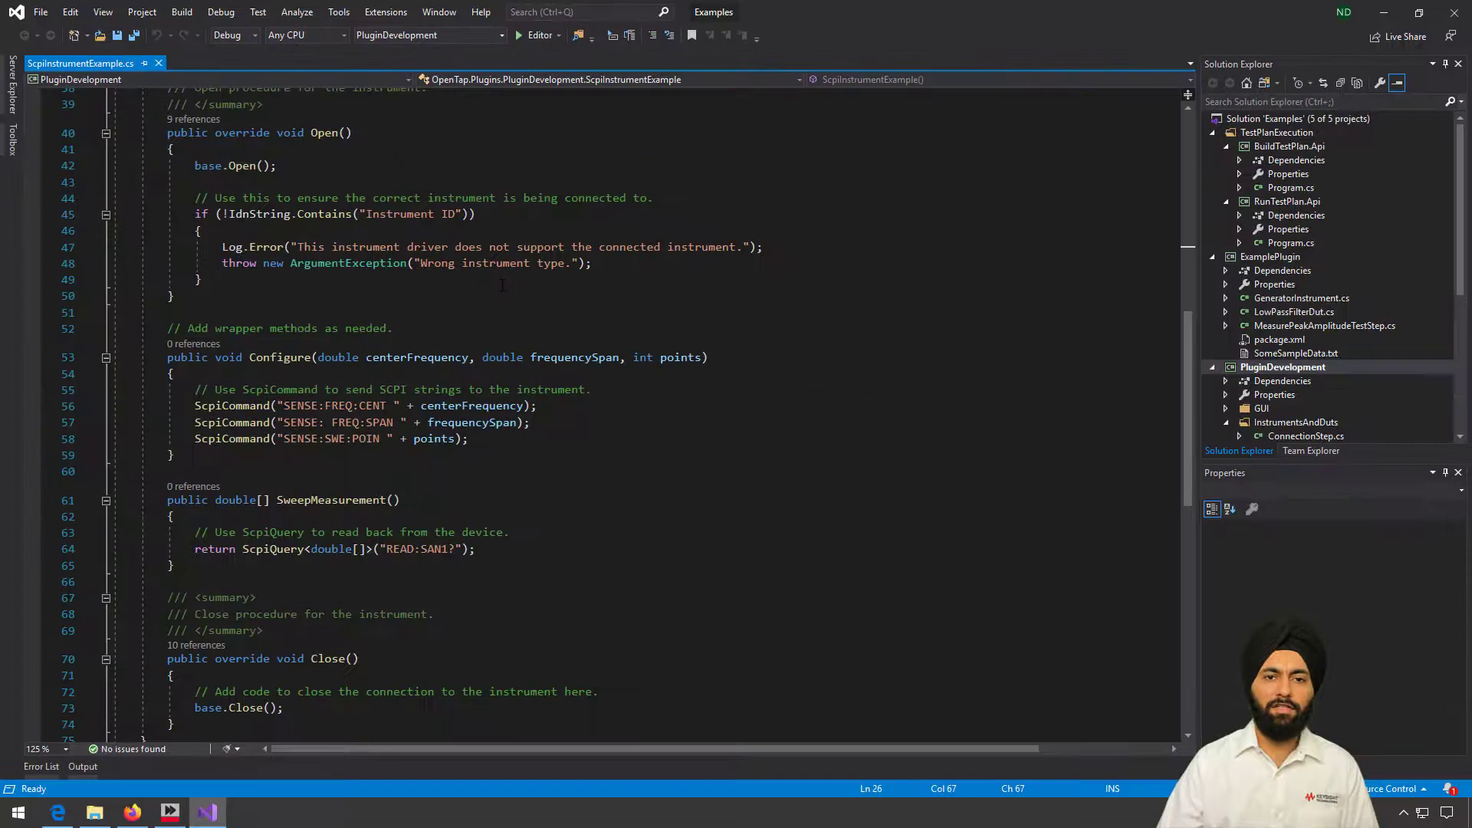
scroll(500, 283, "down", 5)
left_click(561, 276)
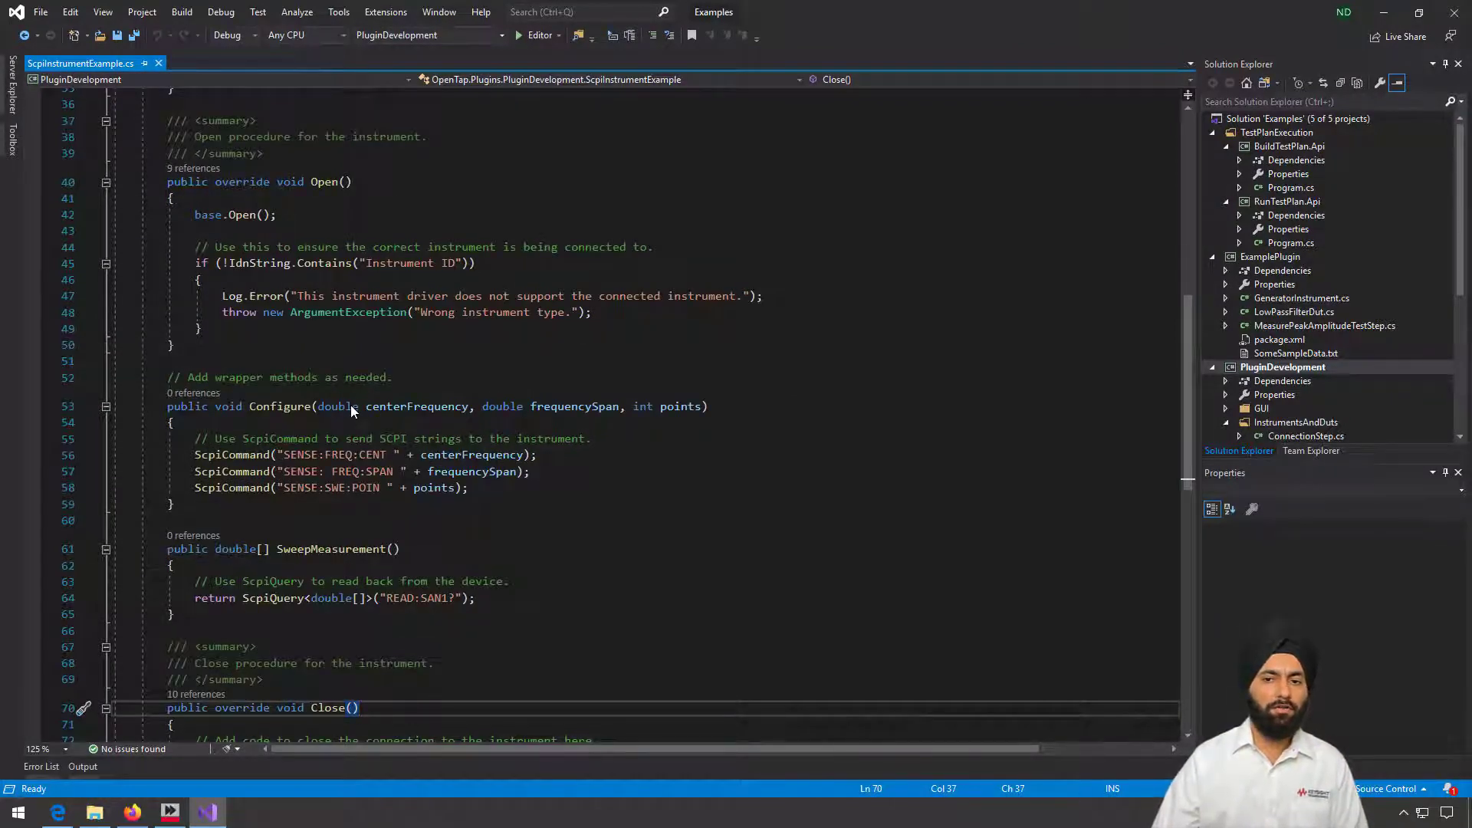
left_click(181, 439)
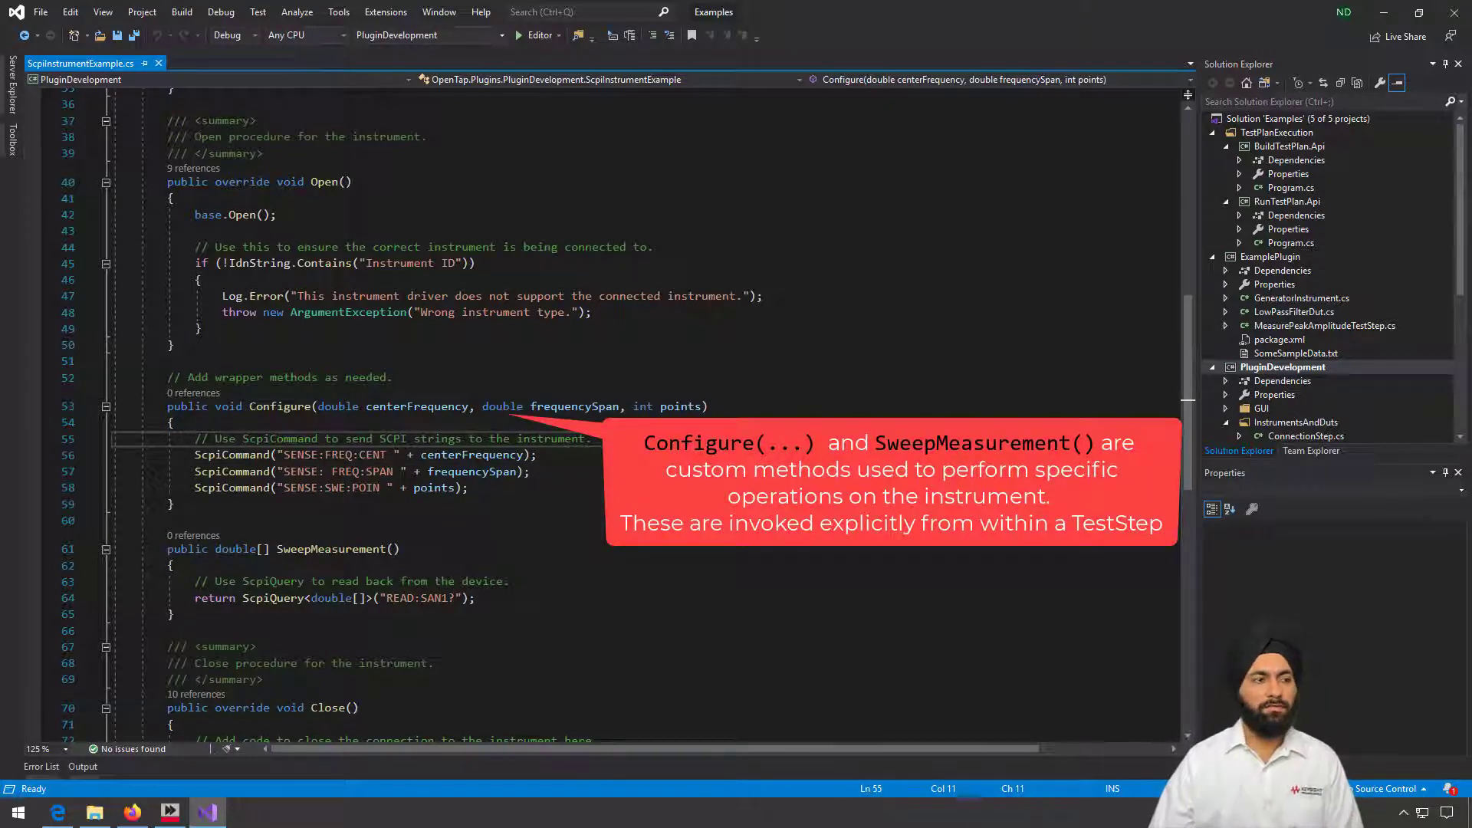
mouse_move(279, 406)
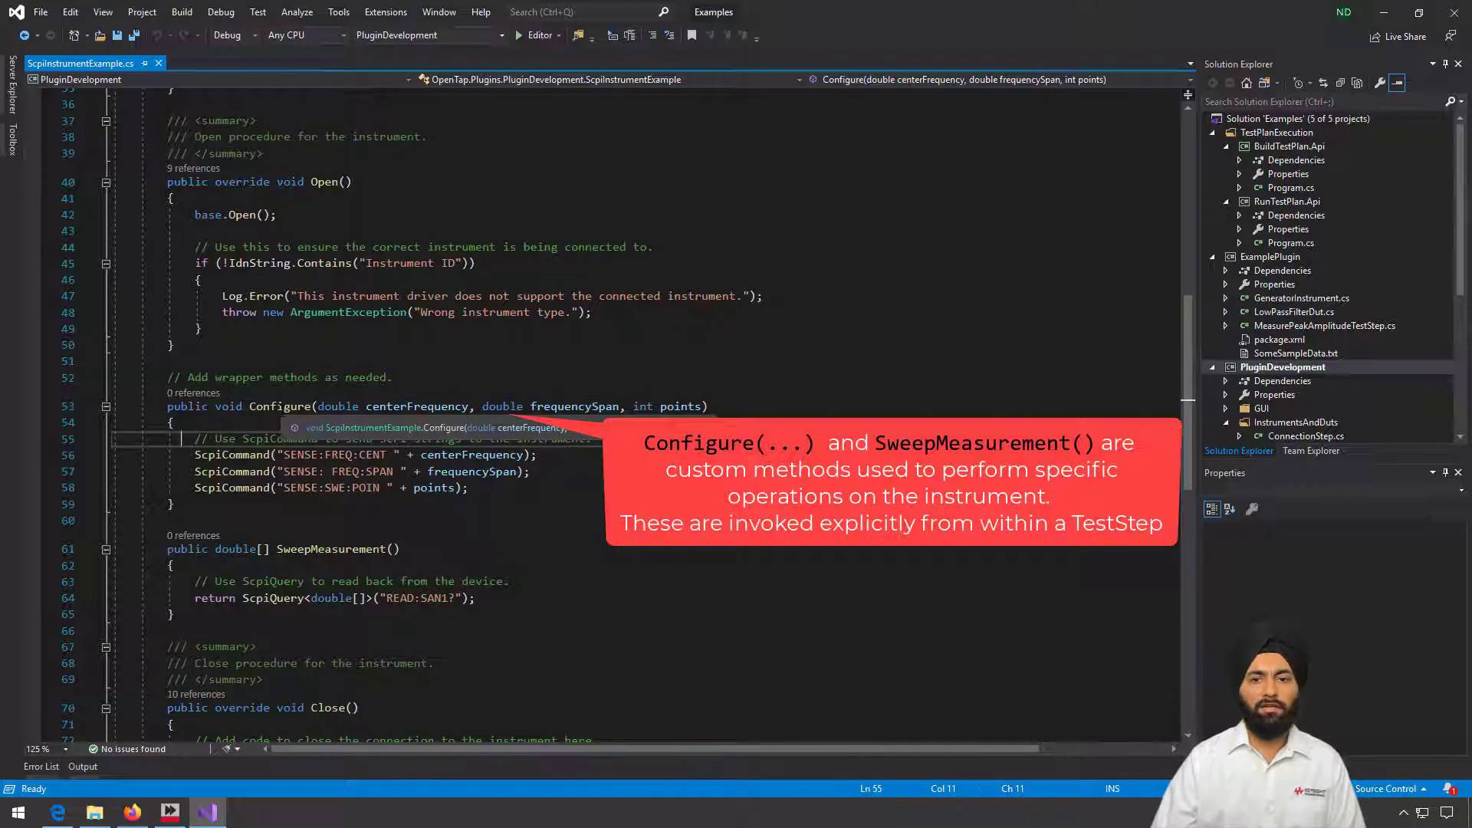
scroll(294, 411, "down", 1)
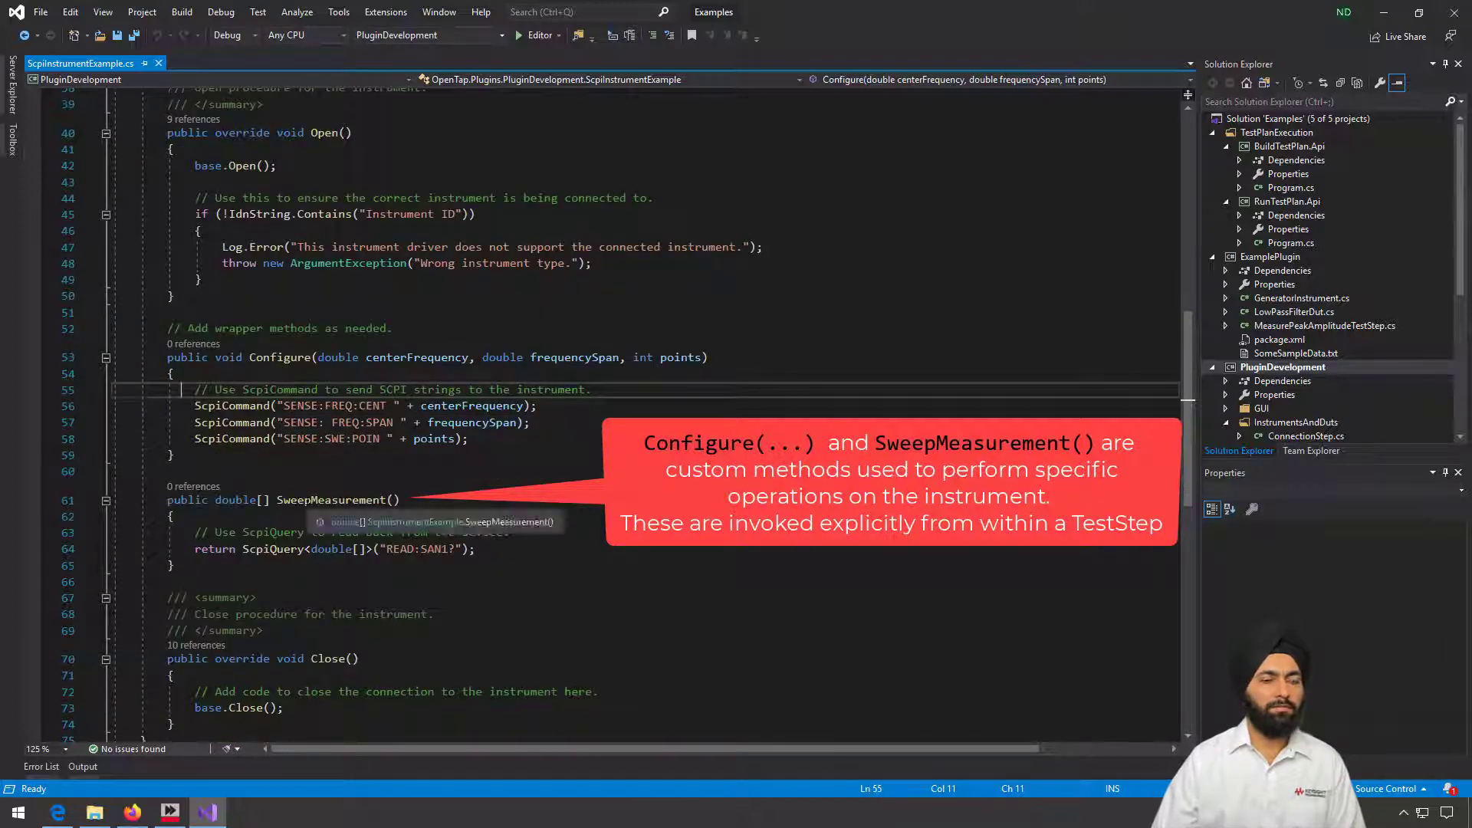
double_click(333, 500)
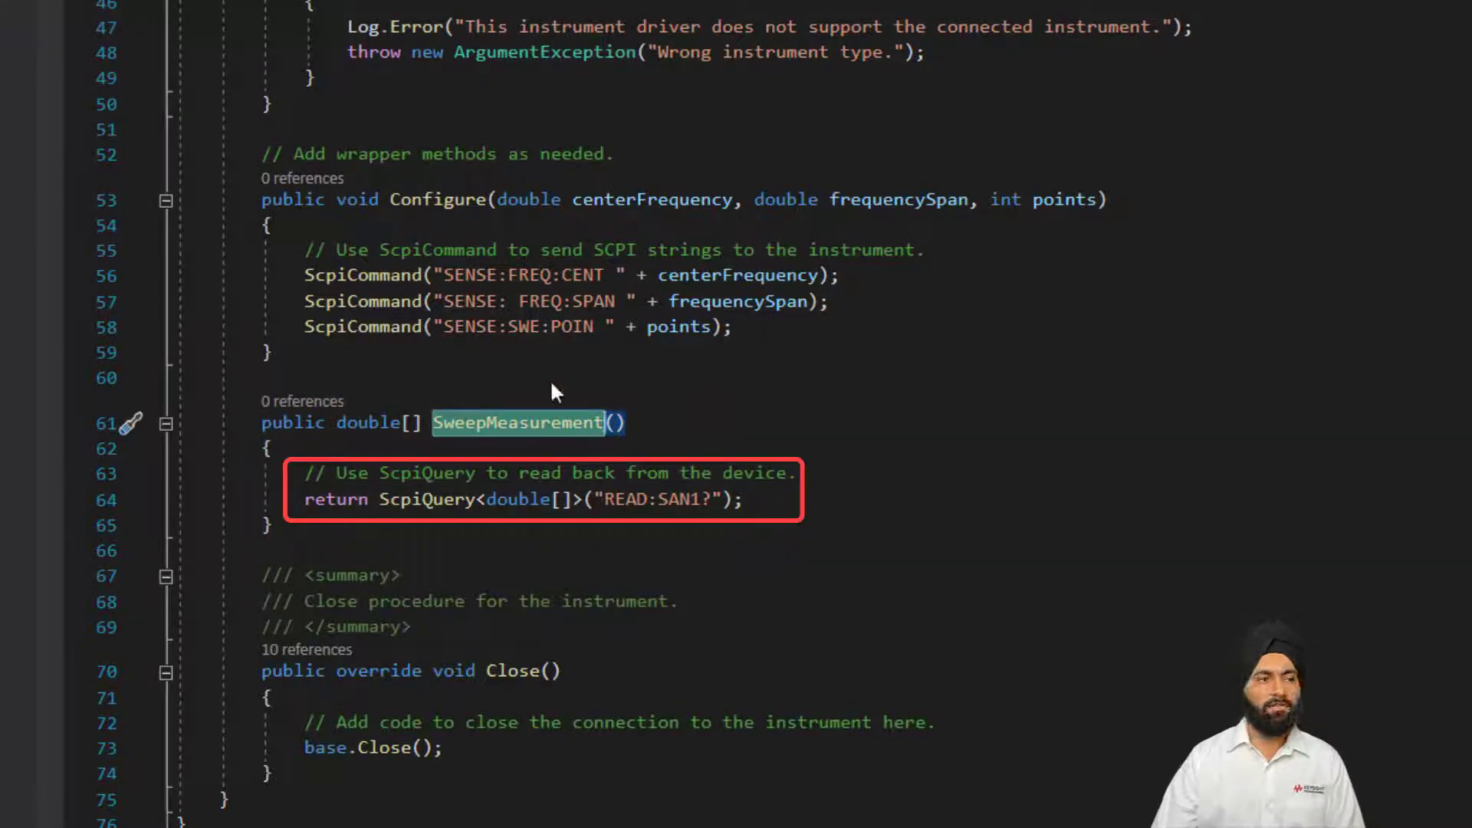
left_click(799, 506)
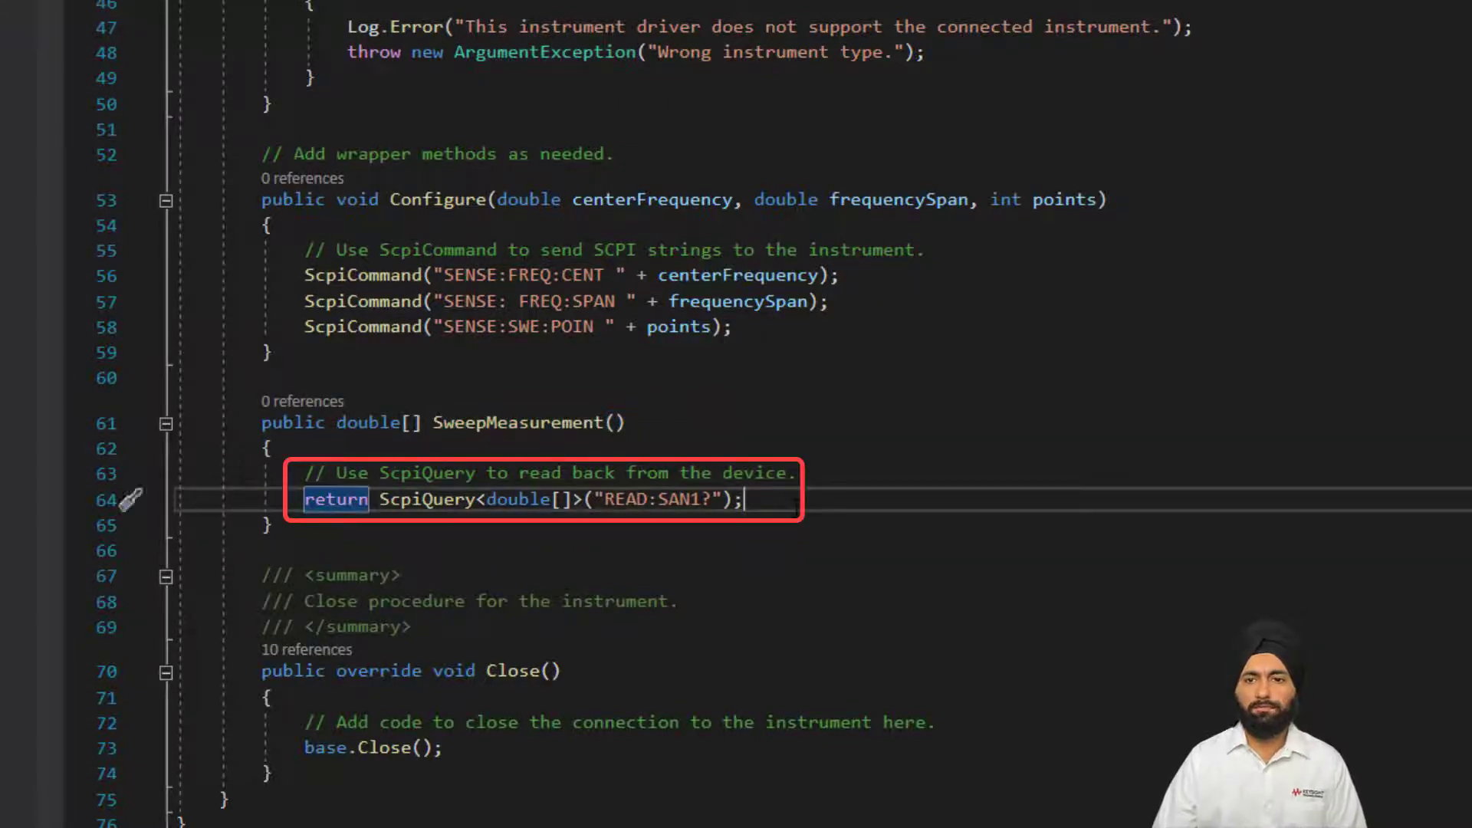